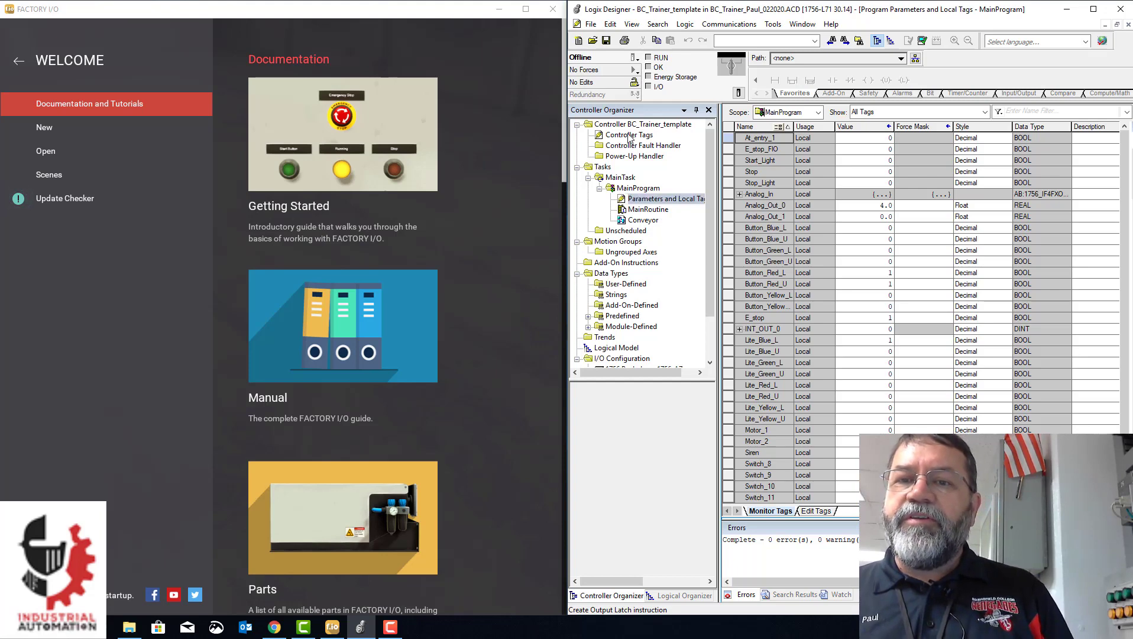
- Open the controller tags of BC_Trainer_template
double_click(630, 136)
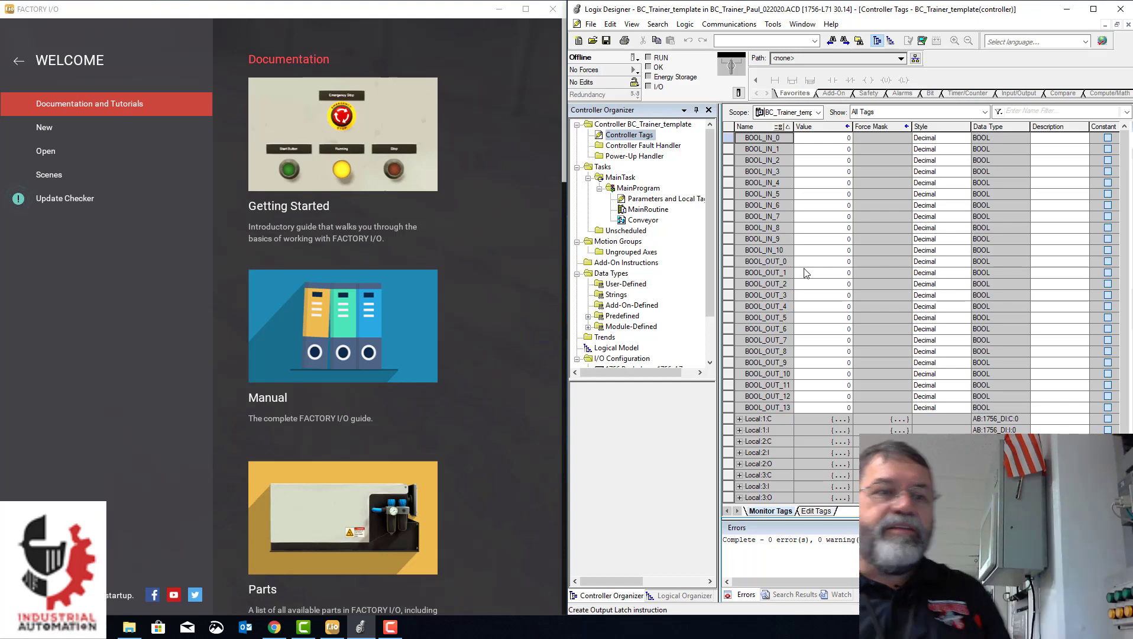
- Switch to Factory I/O, open the built-in Converge Station scene, and return its window to half-screen size
click(49, 173)
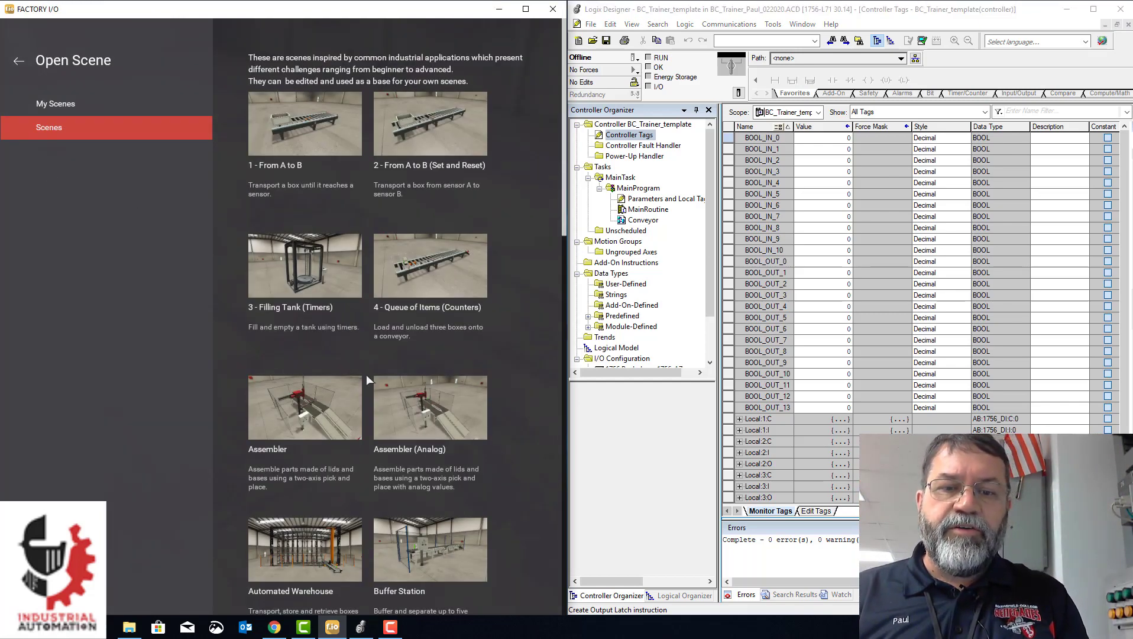
scroll(382, 377, down, 1)
scroll(382, 377, down, 1)
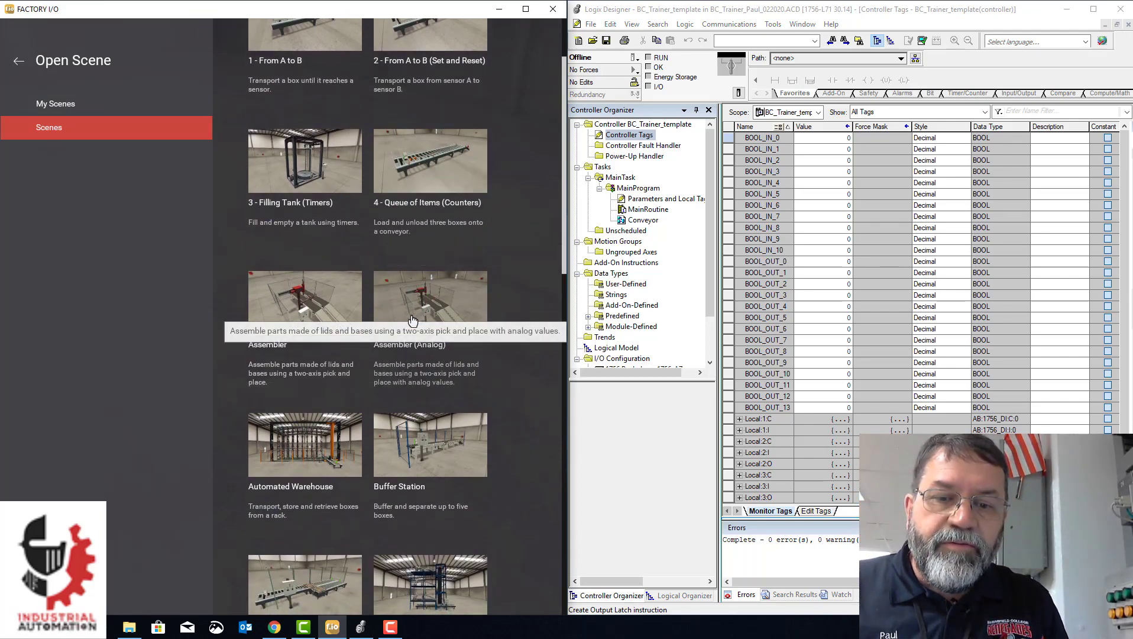
scroll(414, 331, down, 2)
scroll(414, 334, down, 2)
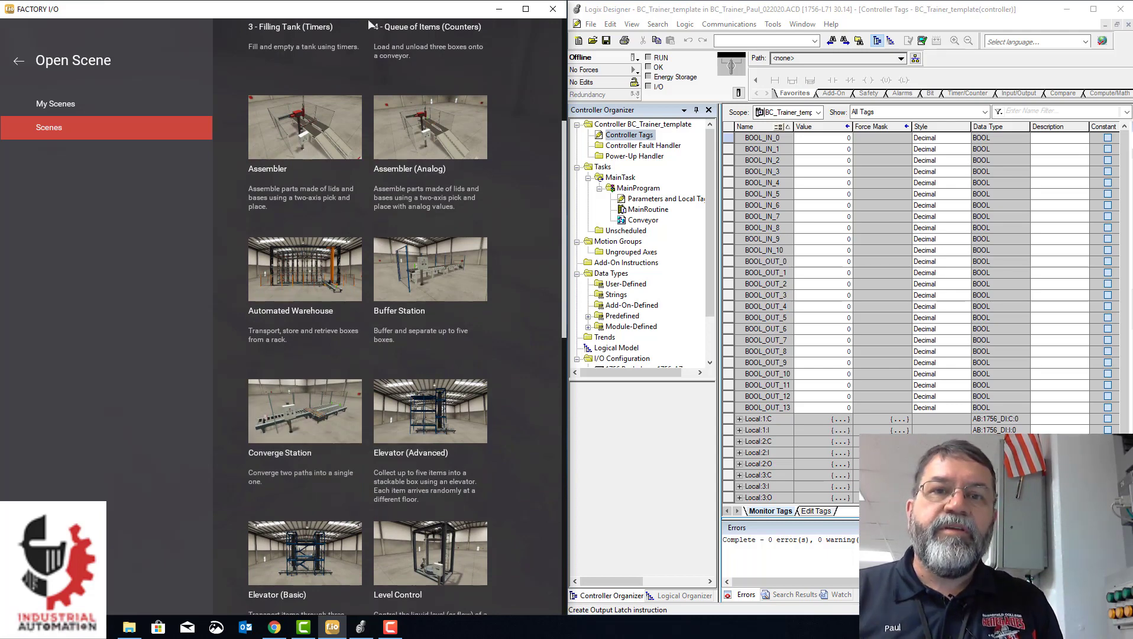
drag(369, 18, 922, 2)
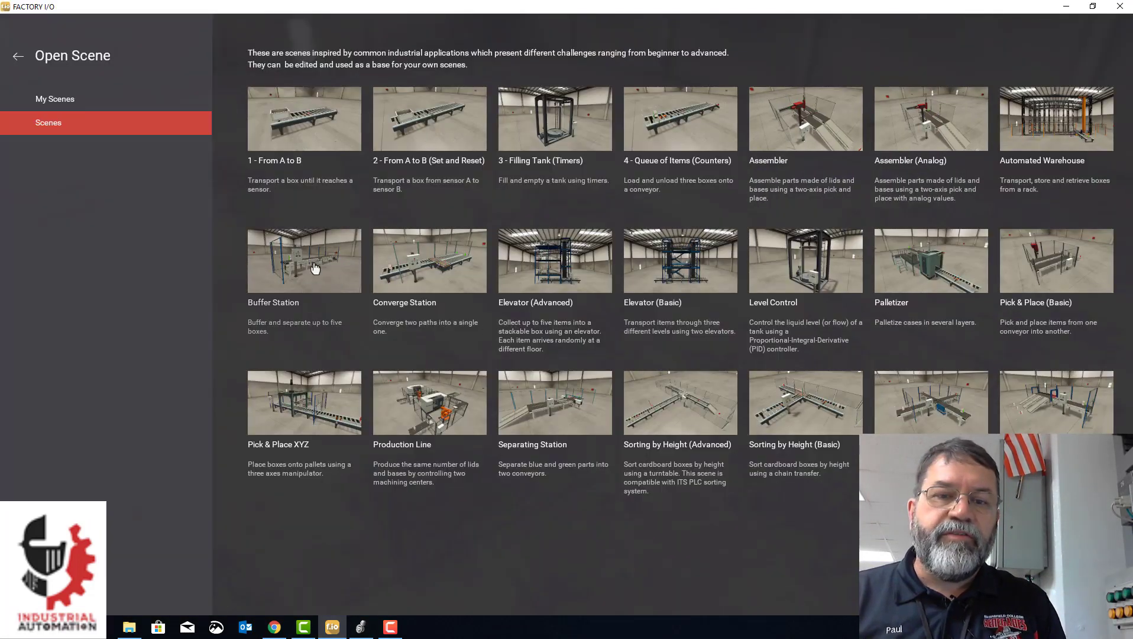
click(483, 285)
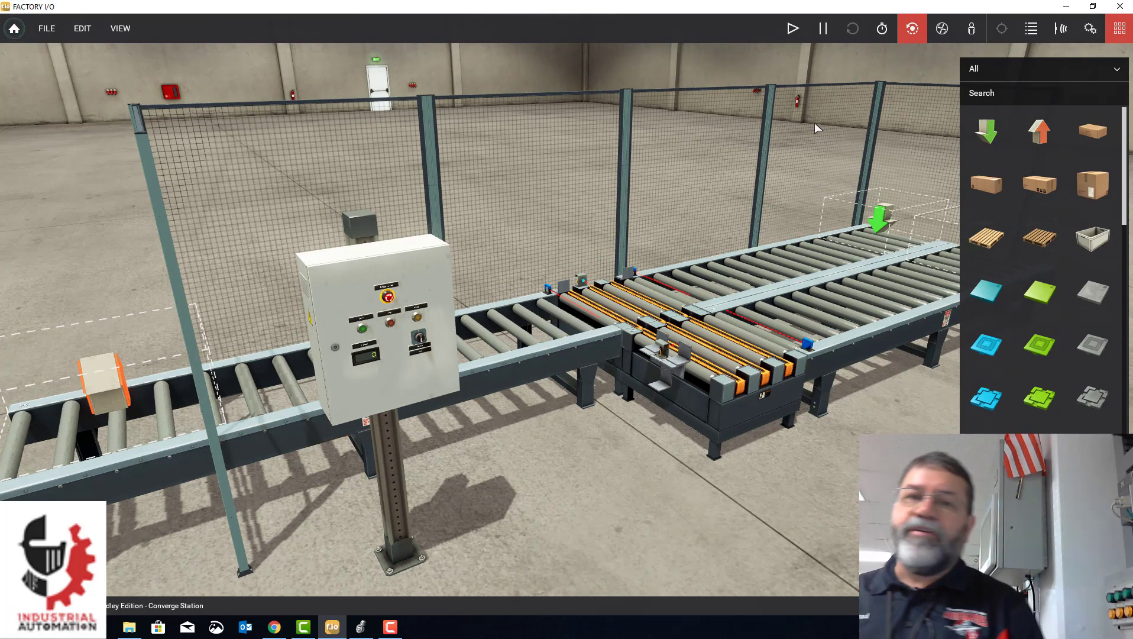
drag(525, 5, 0, 65)
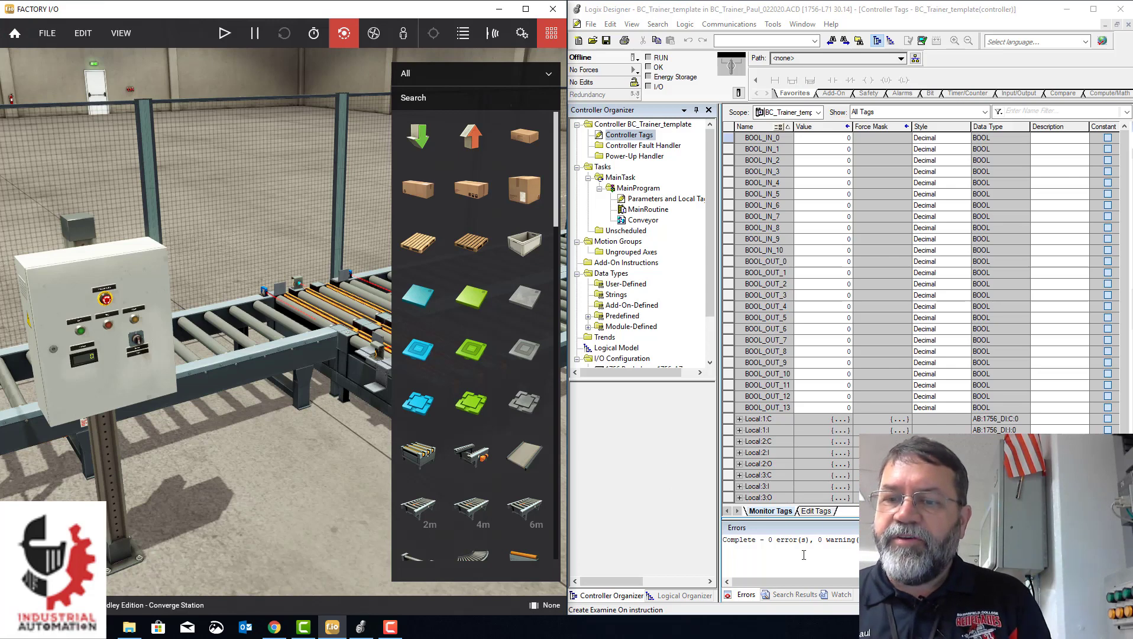
- Switch to Logix Designer and inspect the members of the Local:1:C controller tag
double_click(746, 418)
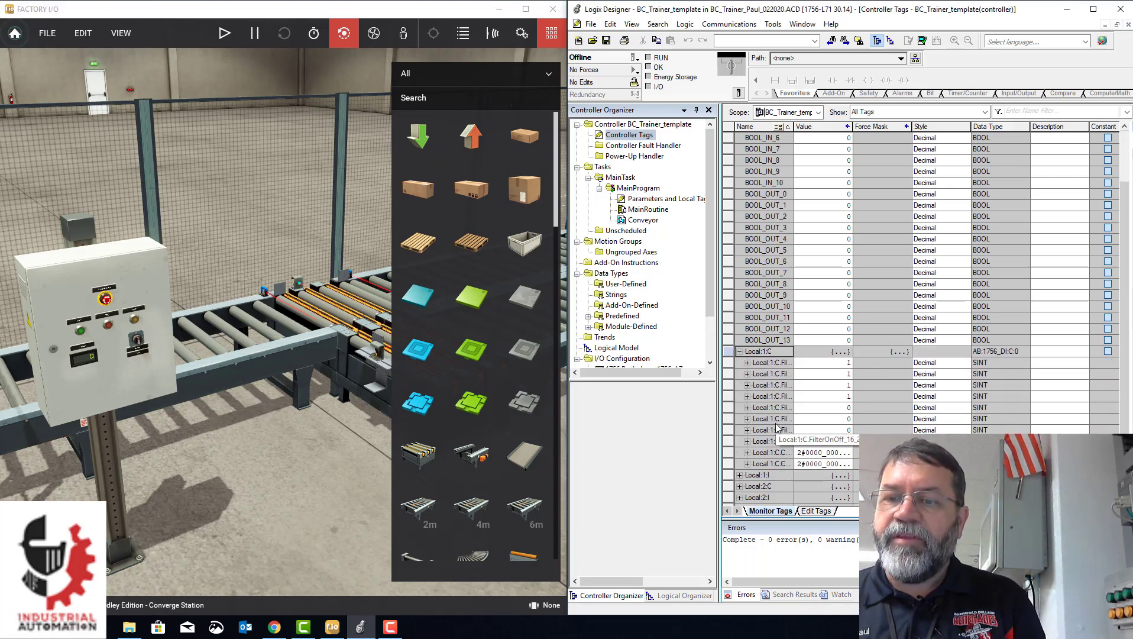
click(739, 351)
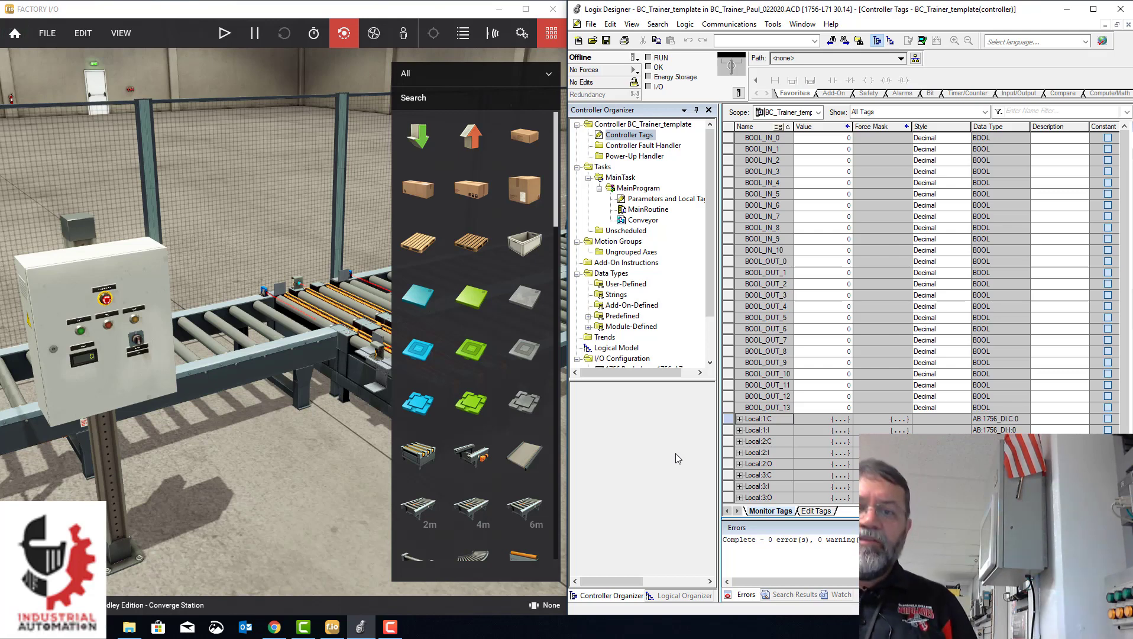
- Switch to Factory I/O and set the Converge Station scene's driver to Allen-Bradley Logix5000
click(59, 31)
click(70, 150)
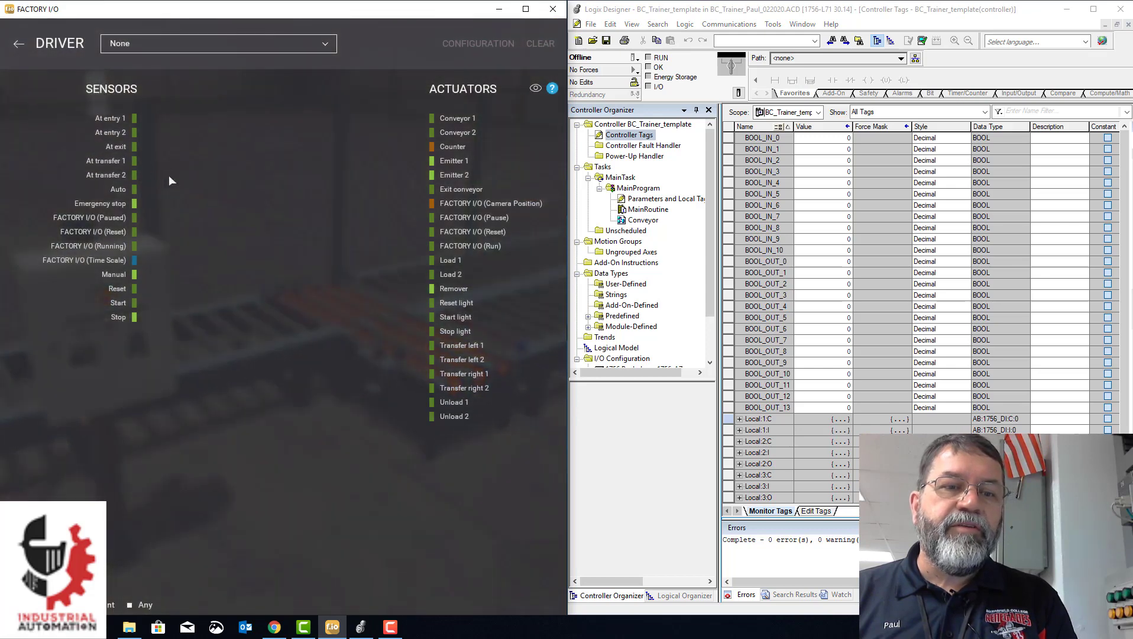
click(193, 44)
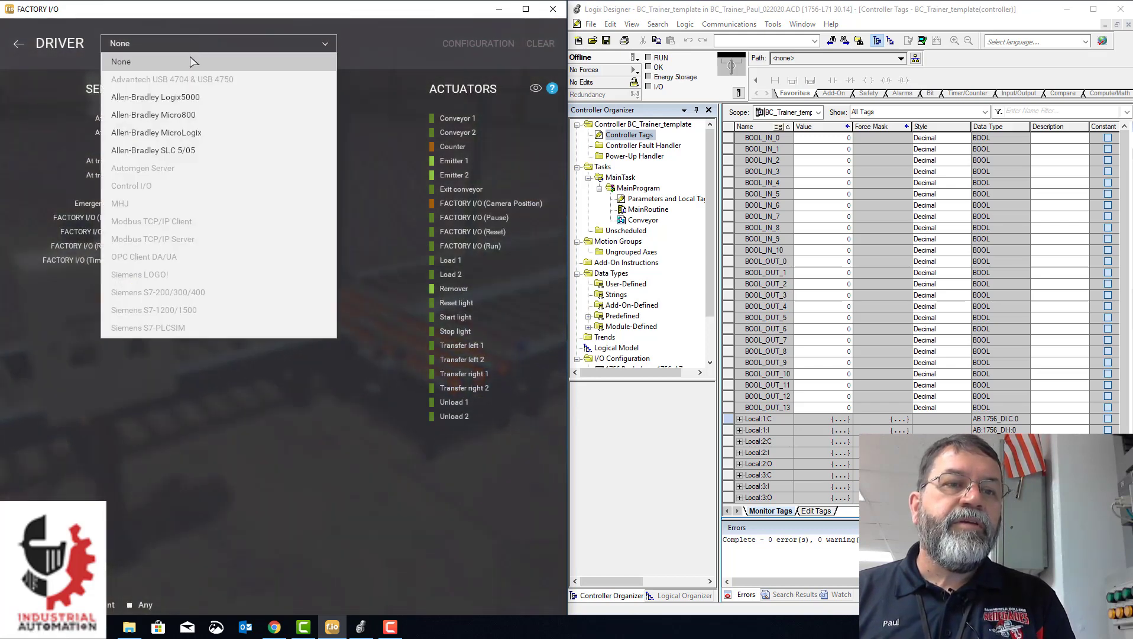
click(170, 100)
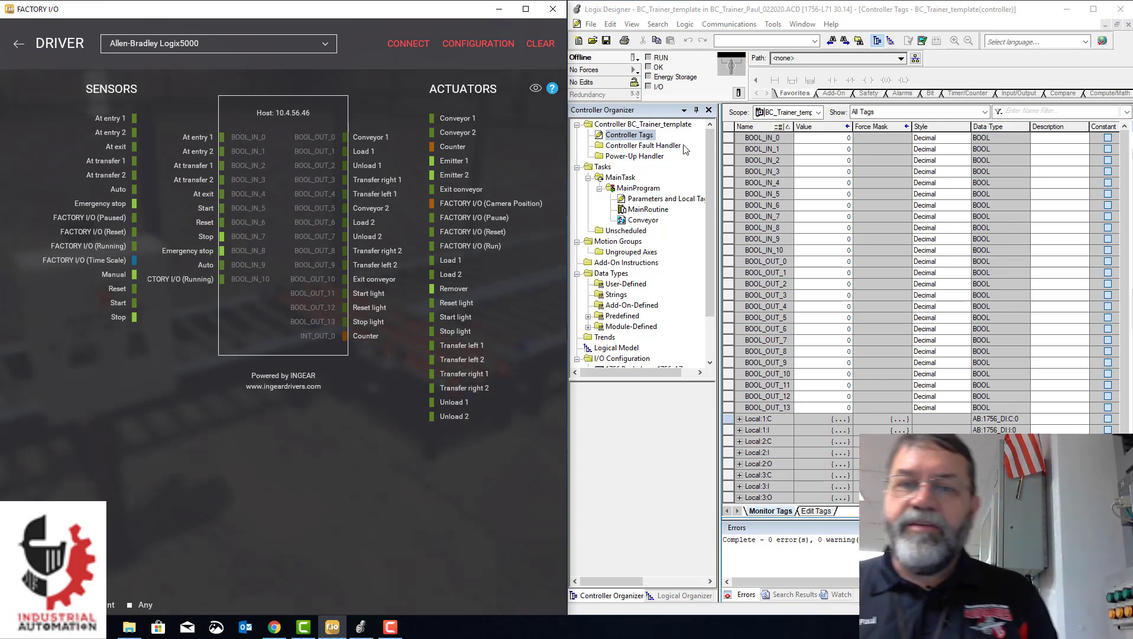
- Switch to Logix Designer and review MainProgram's local tag aliases and the Conveyor routine
double_click(639, 201)
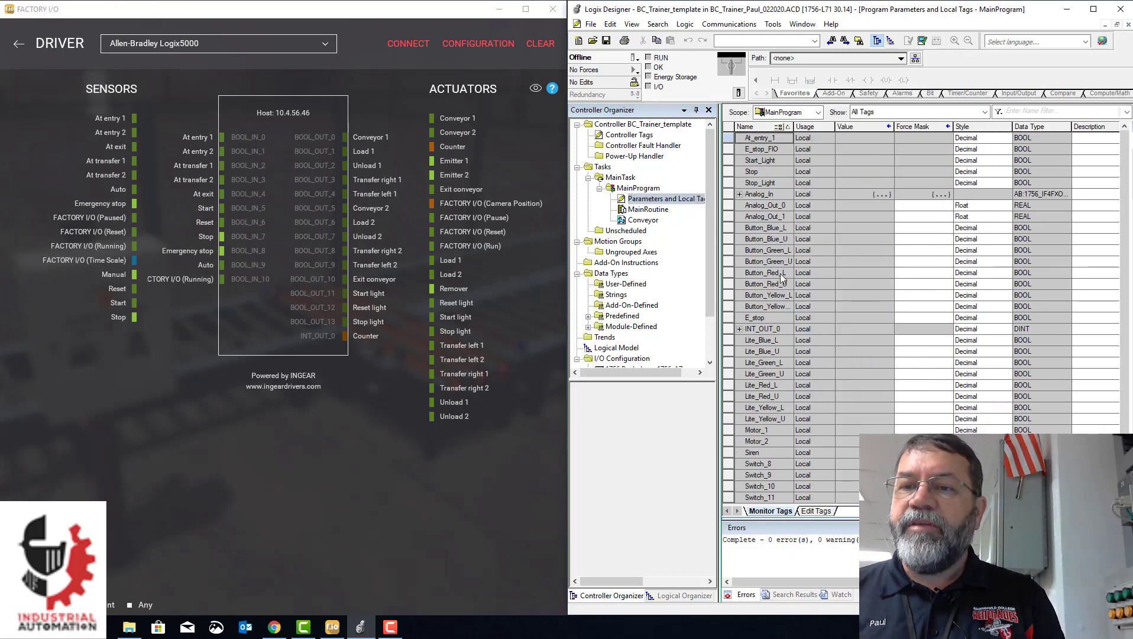
click(816, 511)
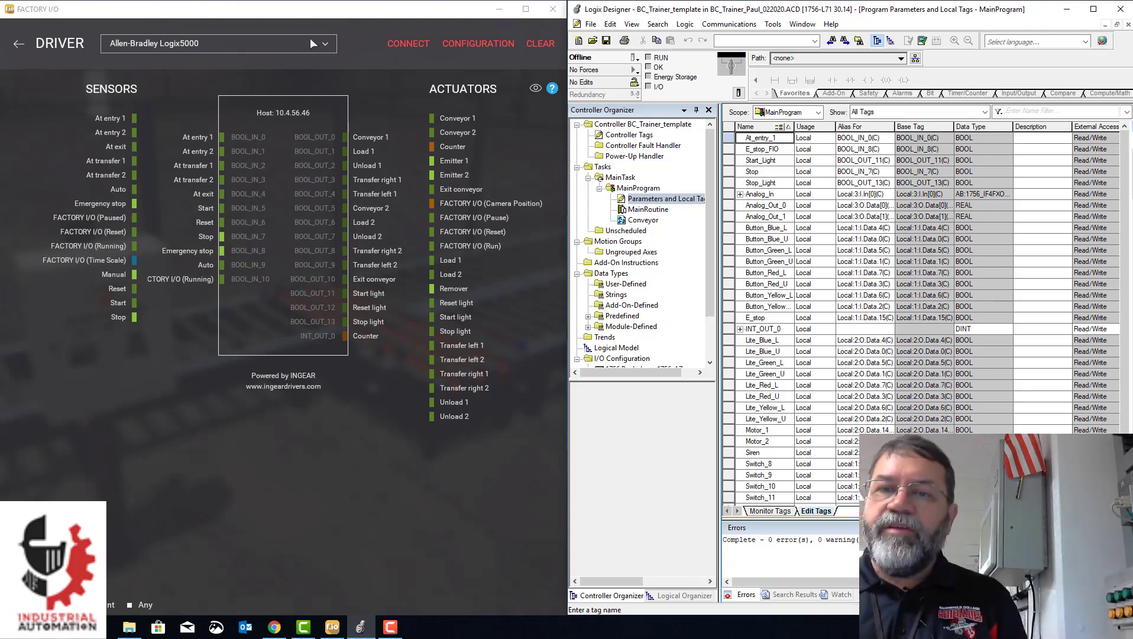
double_click(640, 220)
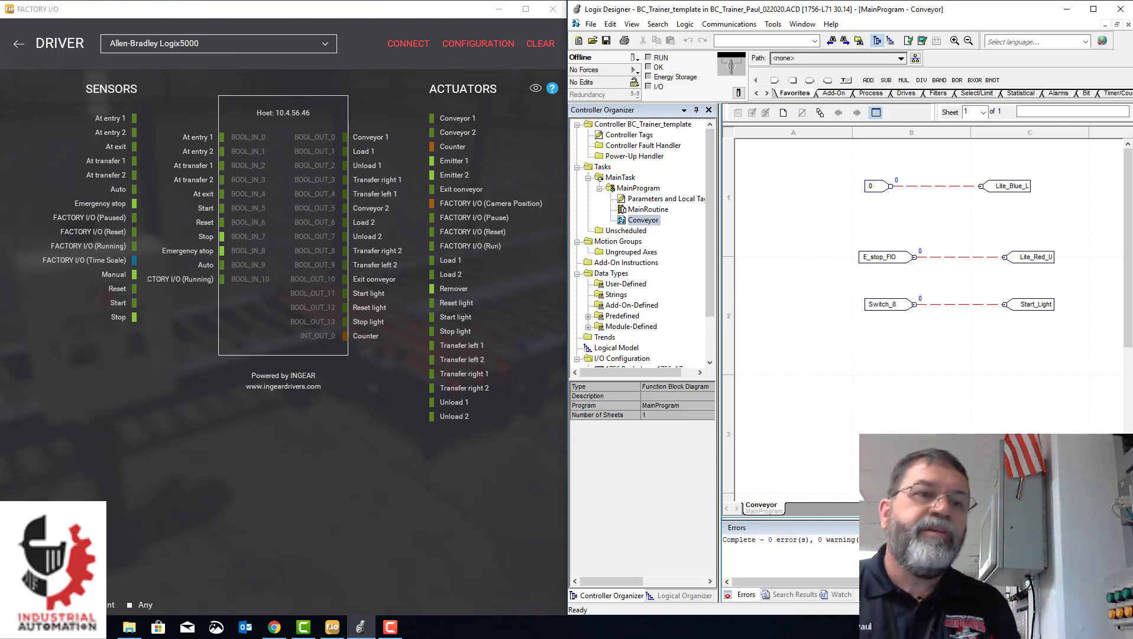
- Switch to Factory I/O and return from the driver settings to the Converge Station scene
click(17, 45)
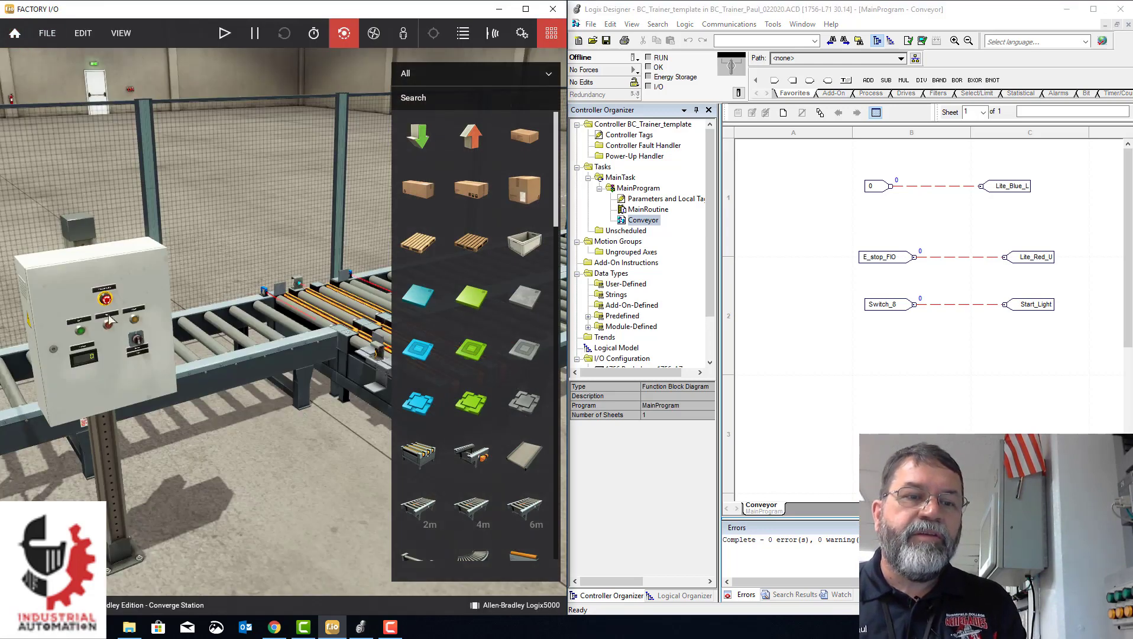
drag(170, 293, 168, 293)
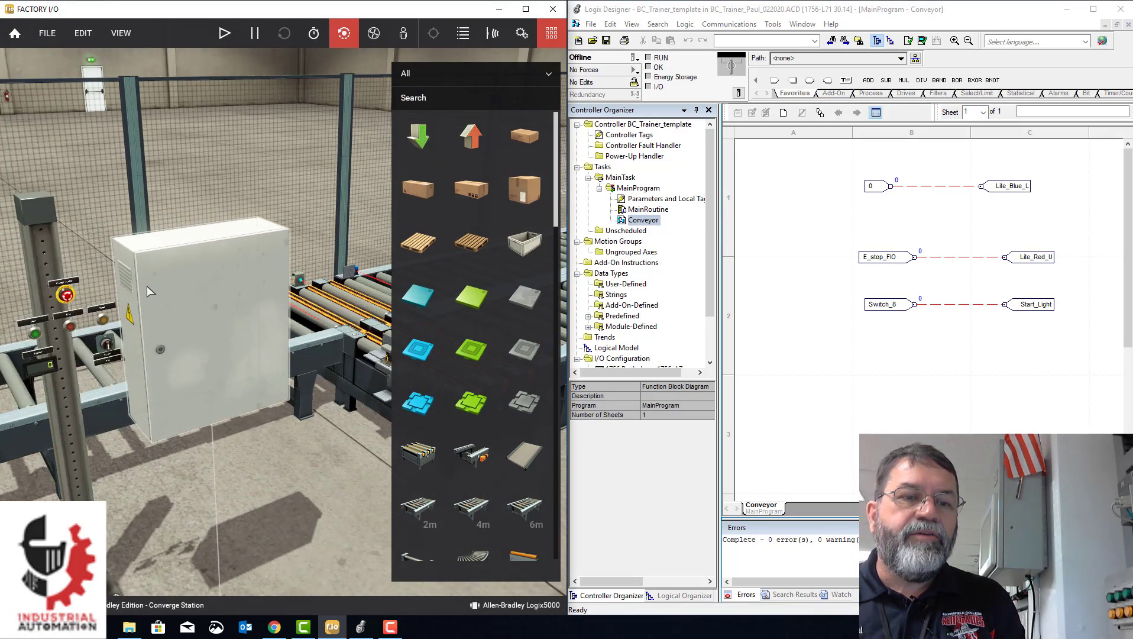
click(83, 33)
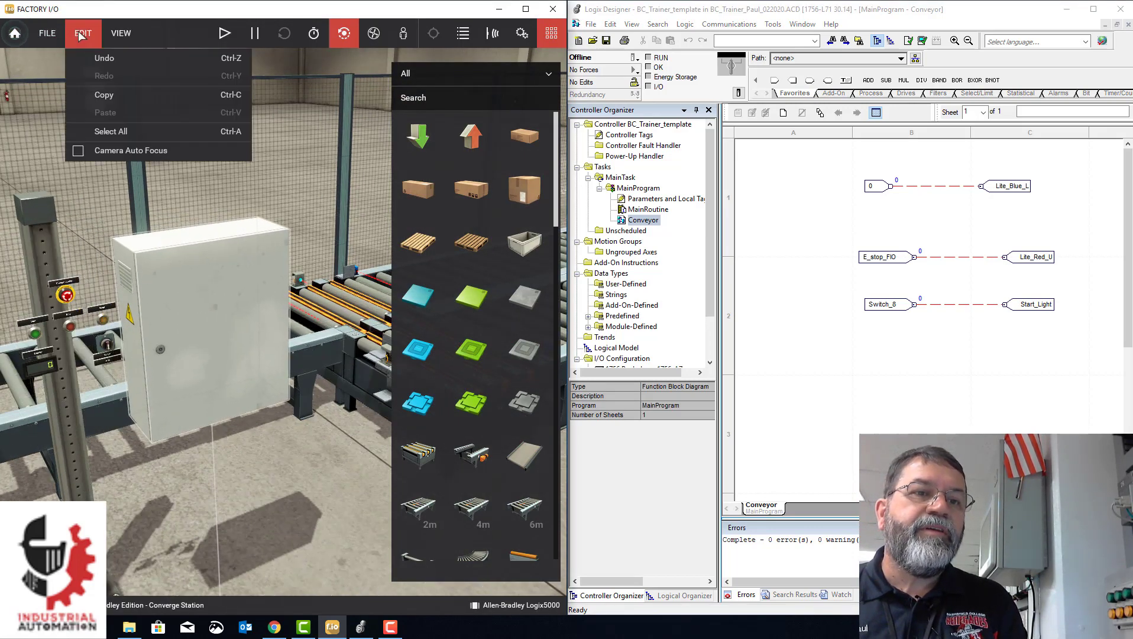
click(99, 53)
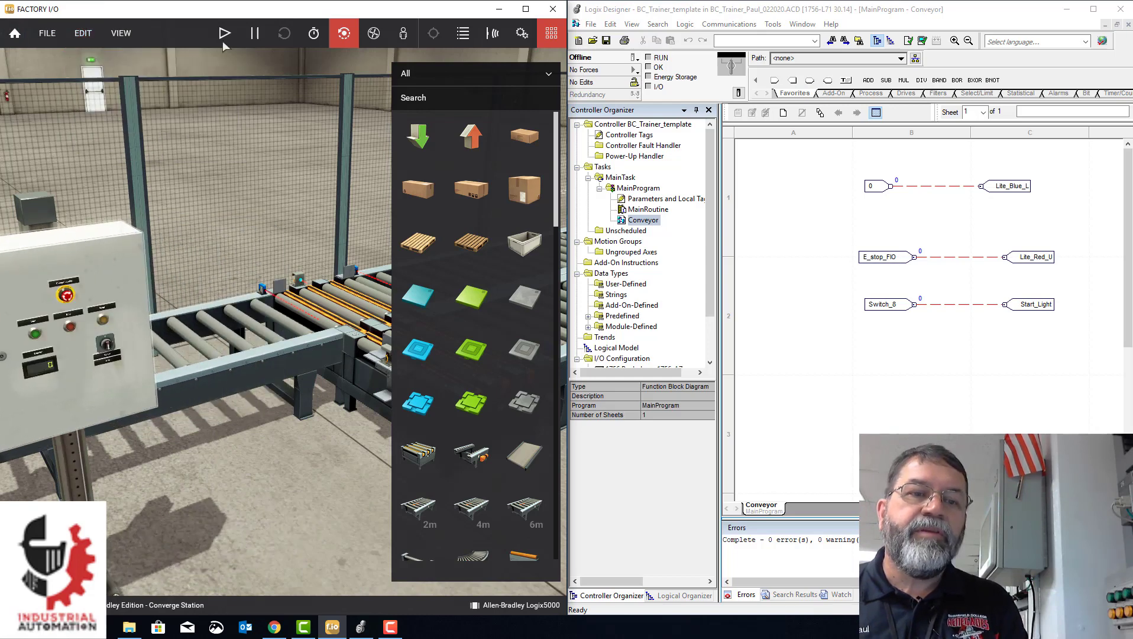
- Switch to Logix Designer and examine the controller tags and MainProgram's parameters and local tags
middle_drag(150, 458, 271, 433)
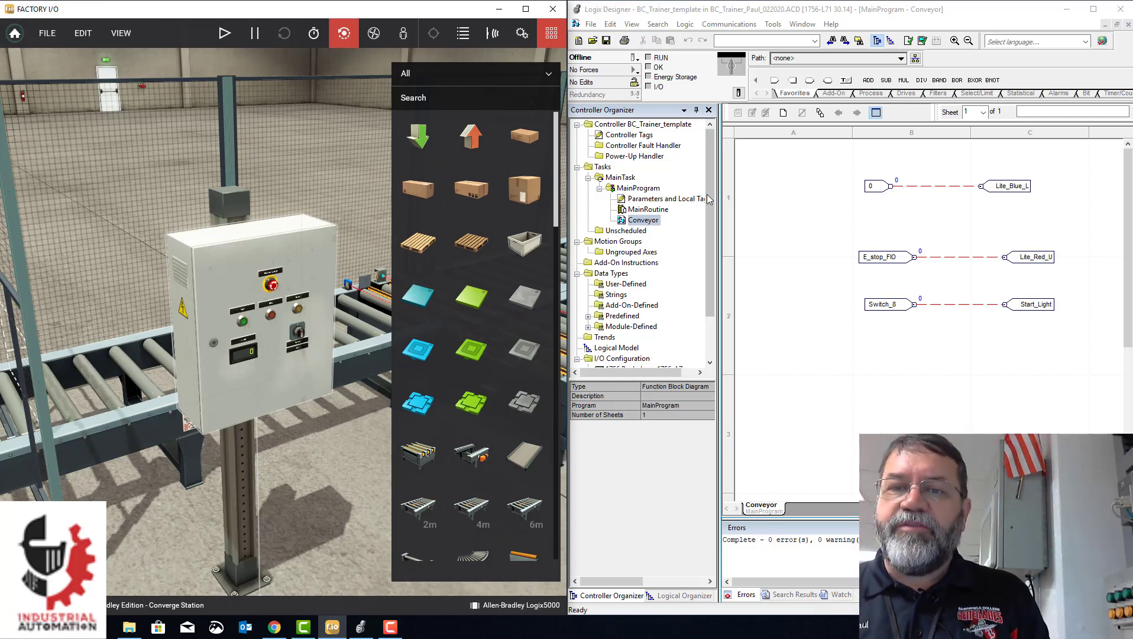
click(774, 265)
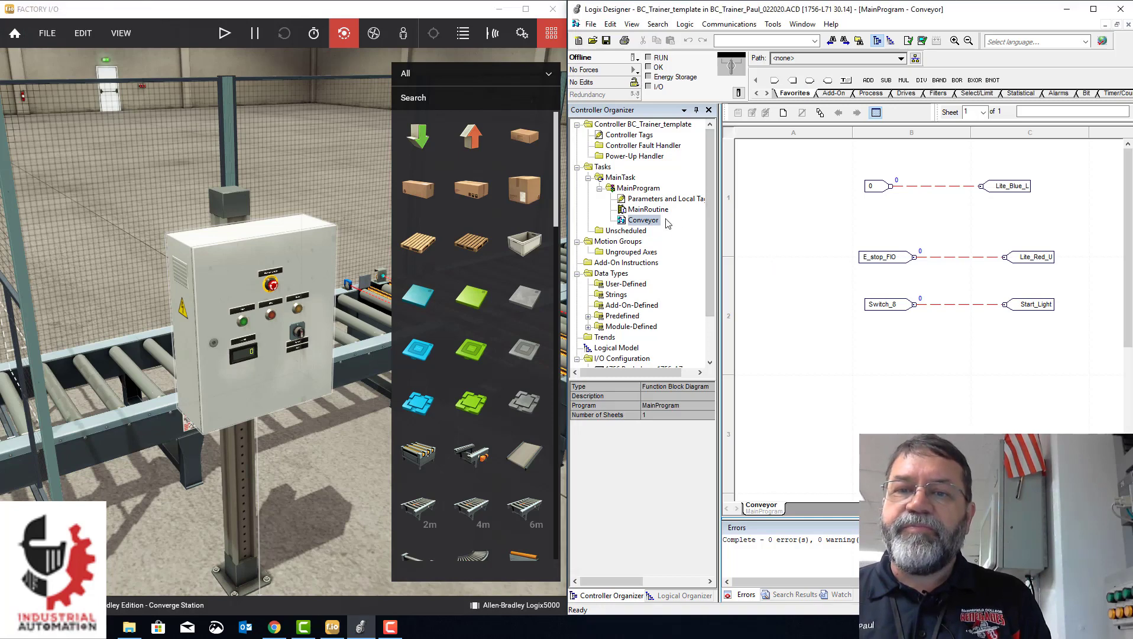
double_click(617, 137)
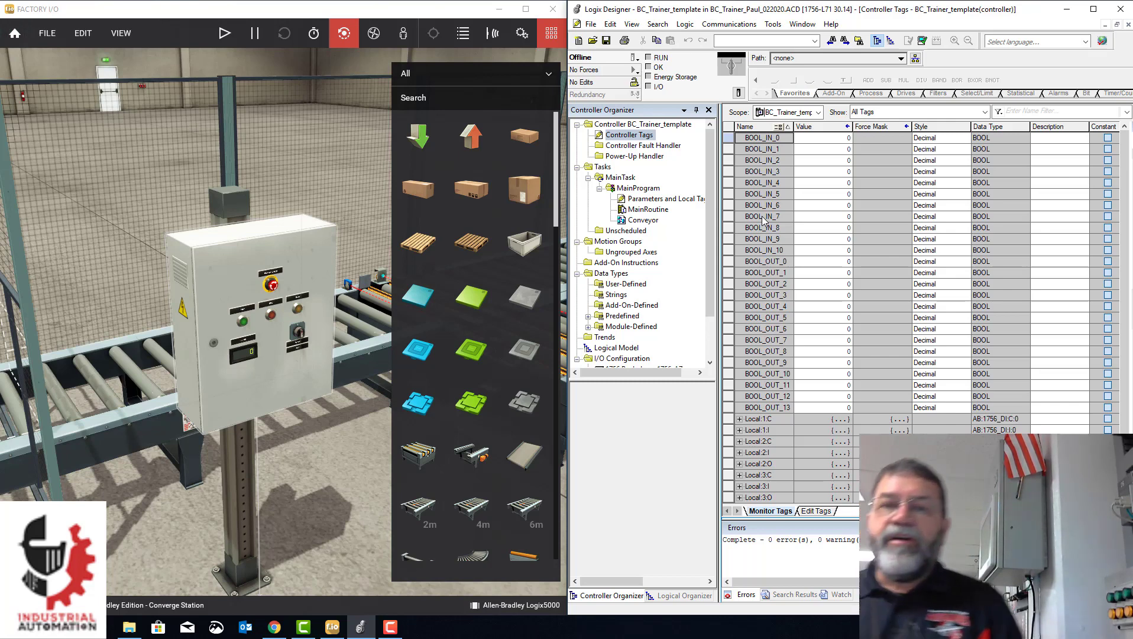
double_click(653, 199)
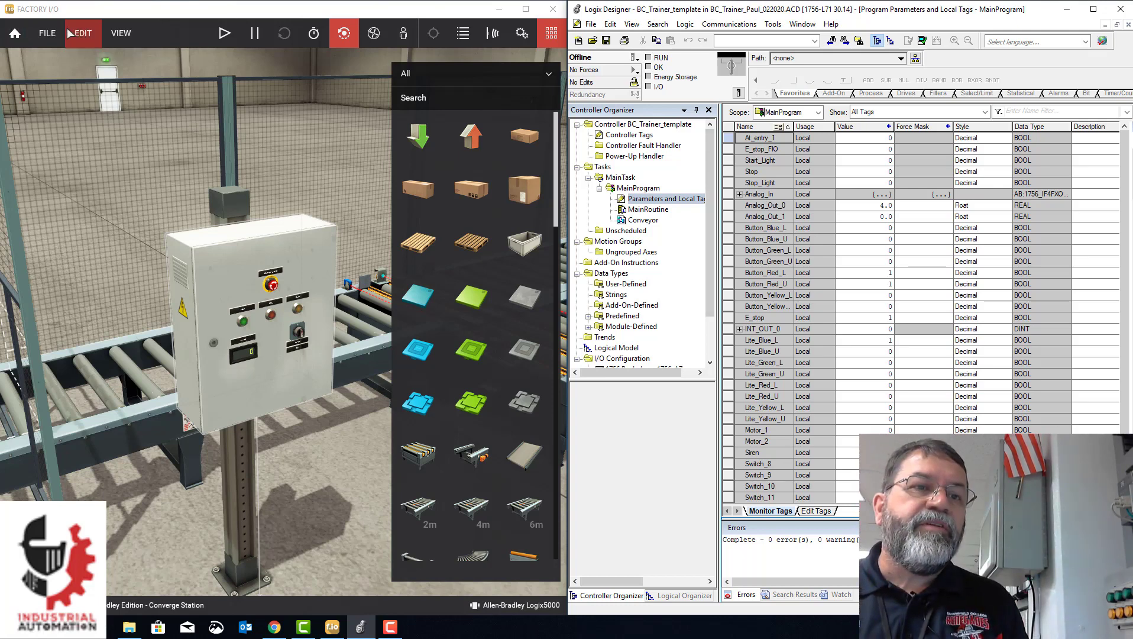
- Switch to Factory I/O and open the driver view with the sensor and actuator tag mapping
click(48, 33)
click(85, 143)
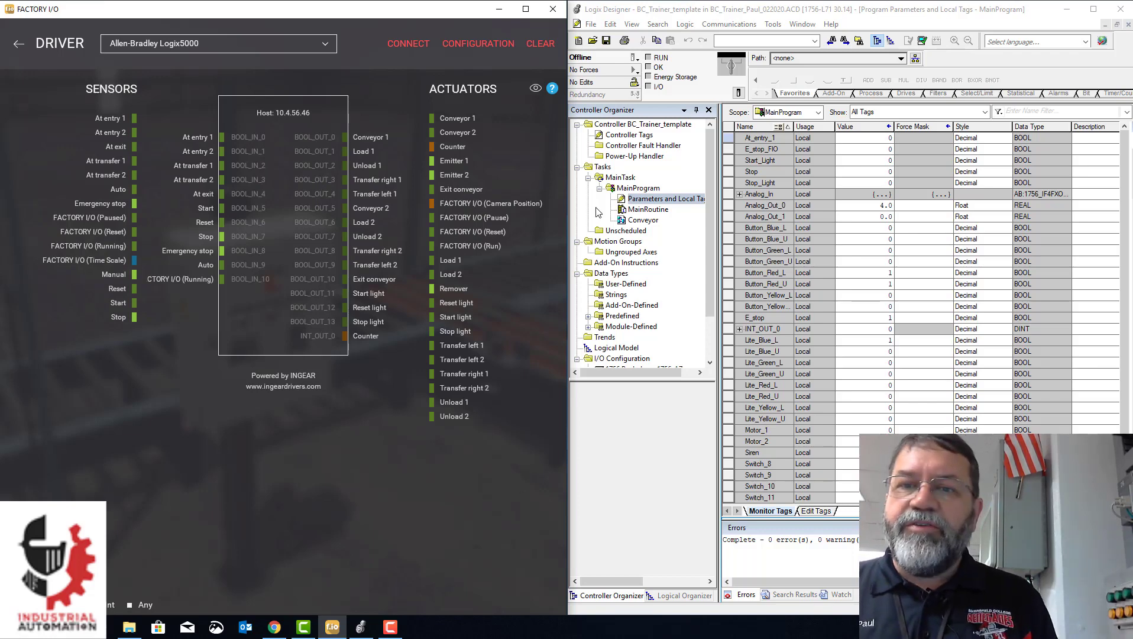
- Switch to Logix Designer, open the Conveyor routine, and add an input reference below the Switch_8 reference
double_click(642, 220)
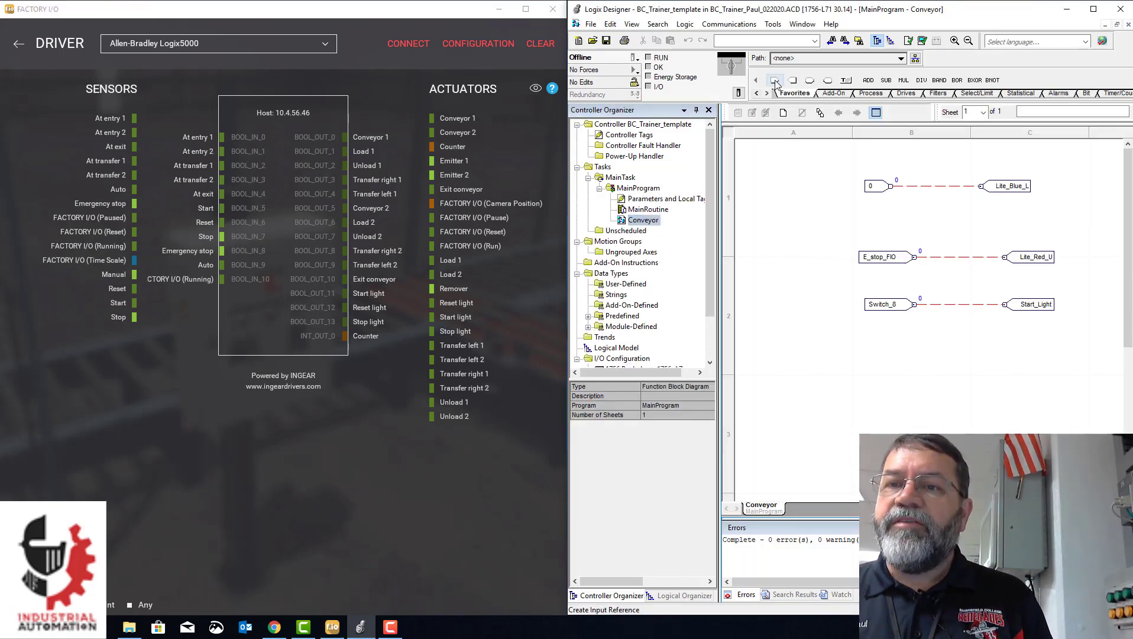
drag(774, 82, 844, 352)
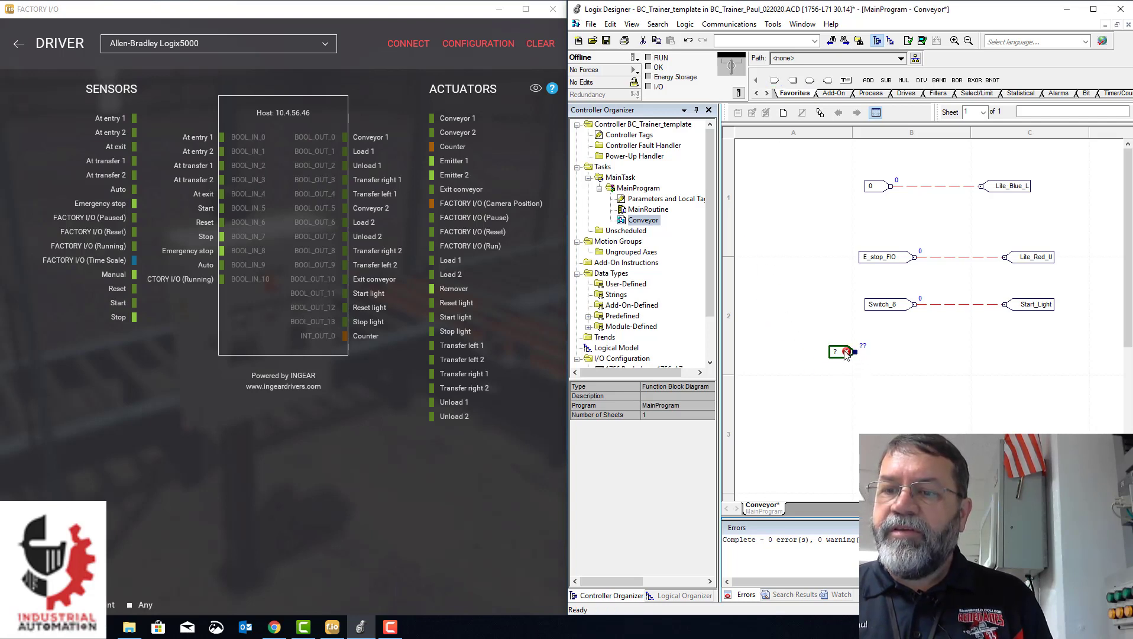
- Assign bit 4 of the Local:2:I.Data tag to the new input reference
double_click(834, 351)
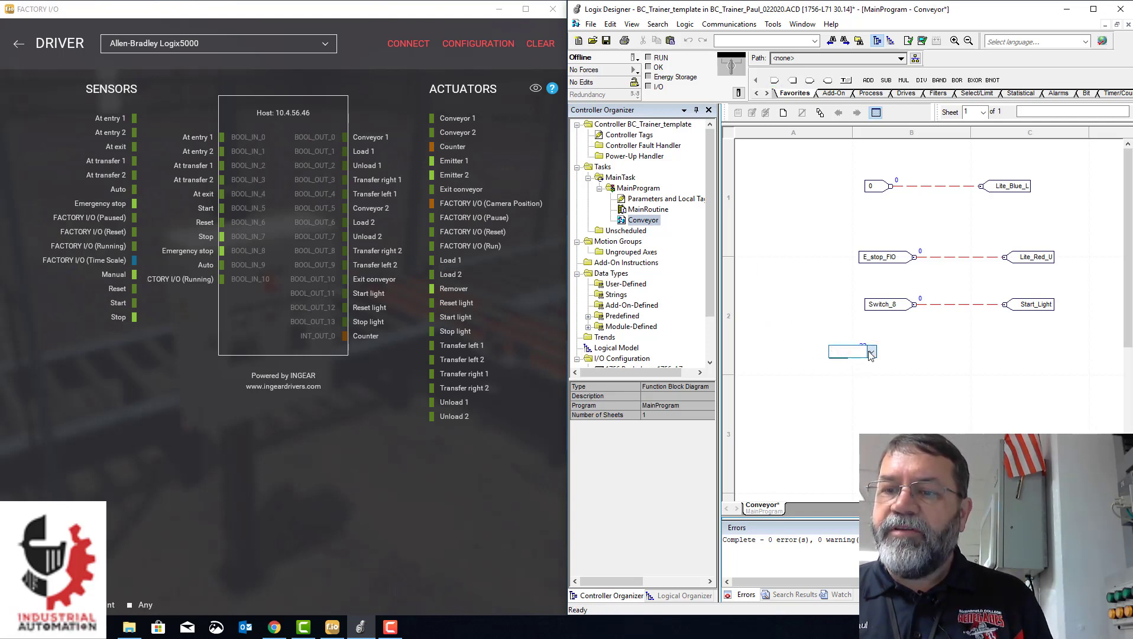
click(870, 352)
scroll(878, 426, down, 5)
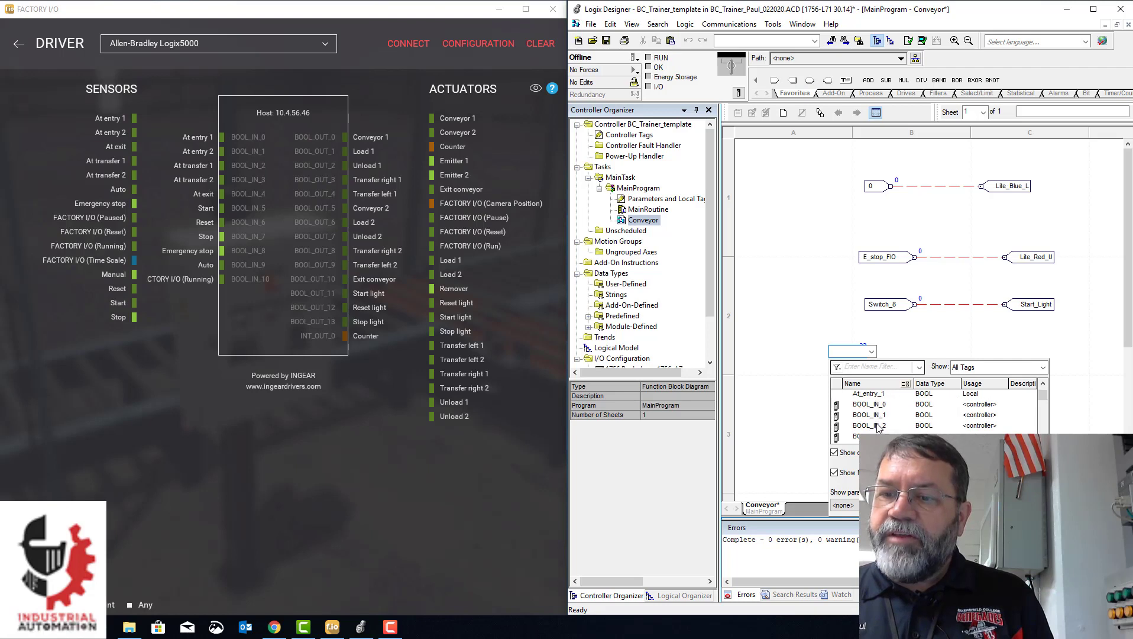
click(869, 416)
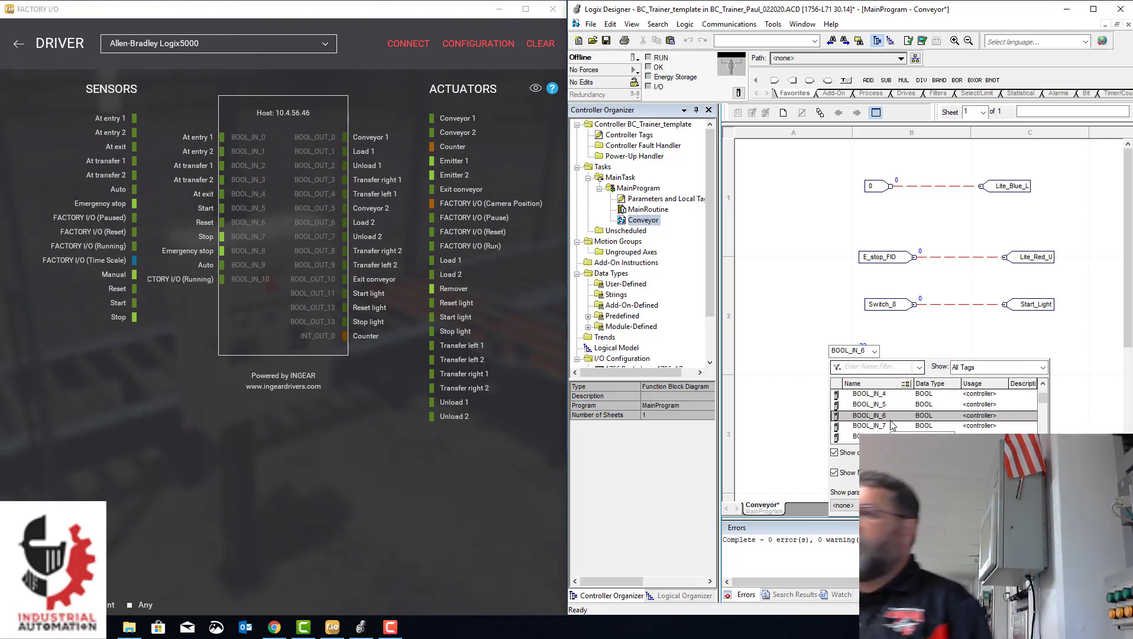
scroll(882, 421, down, 7)
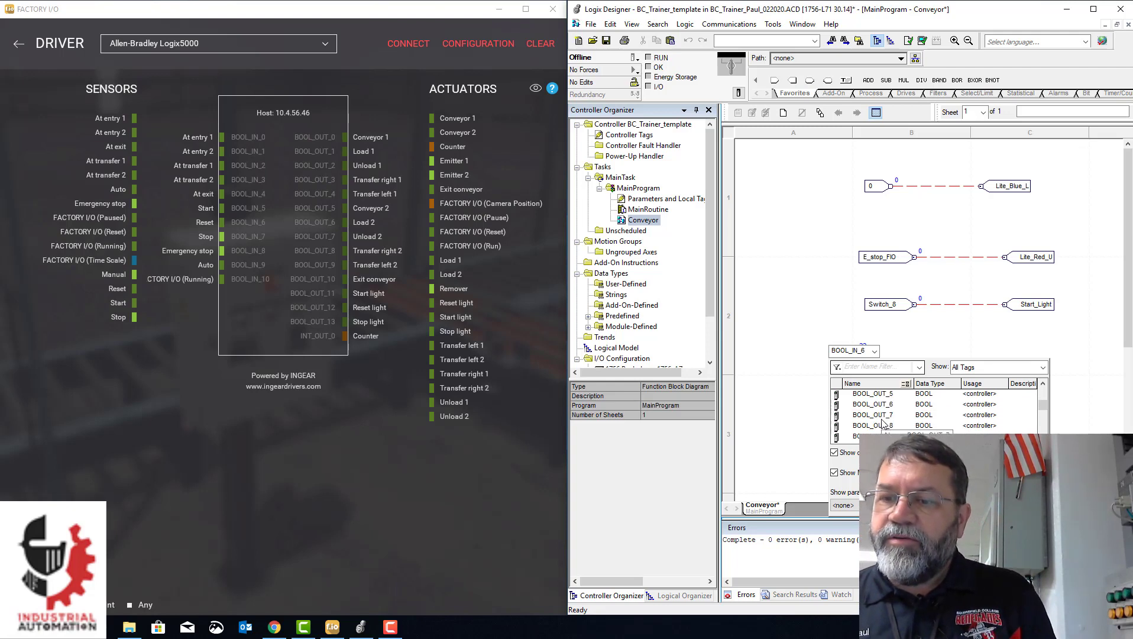
scroll(881, 417, down, 6)
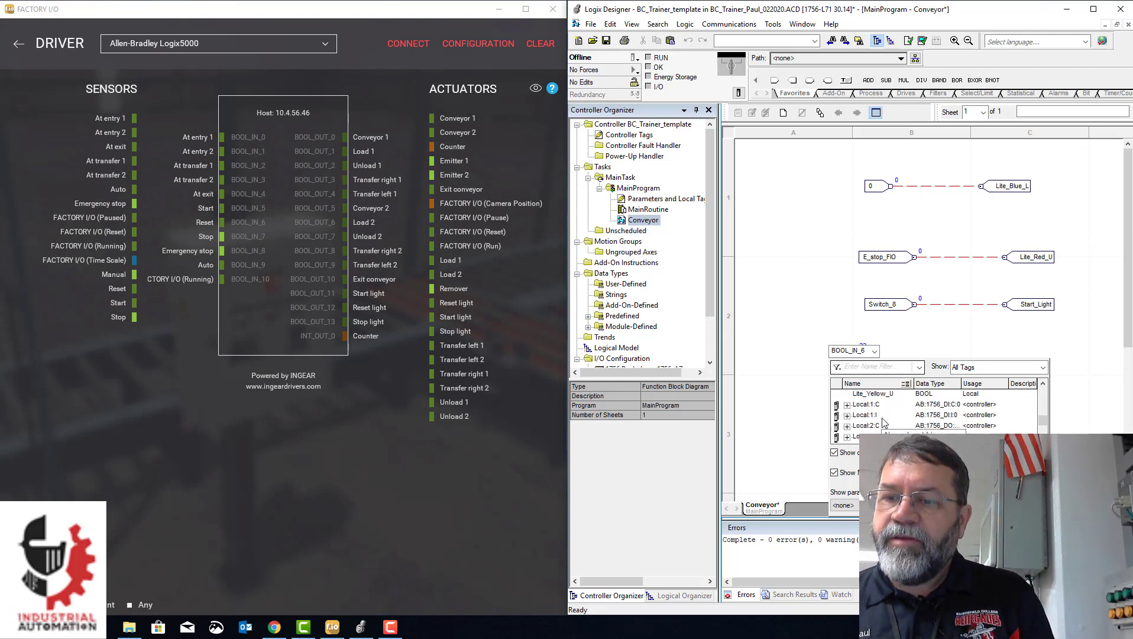
double_click(858, 404)
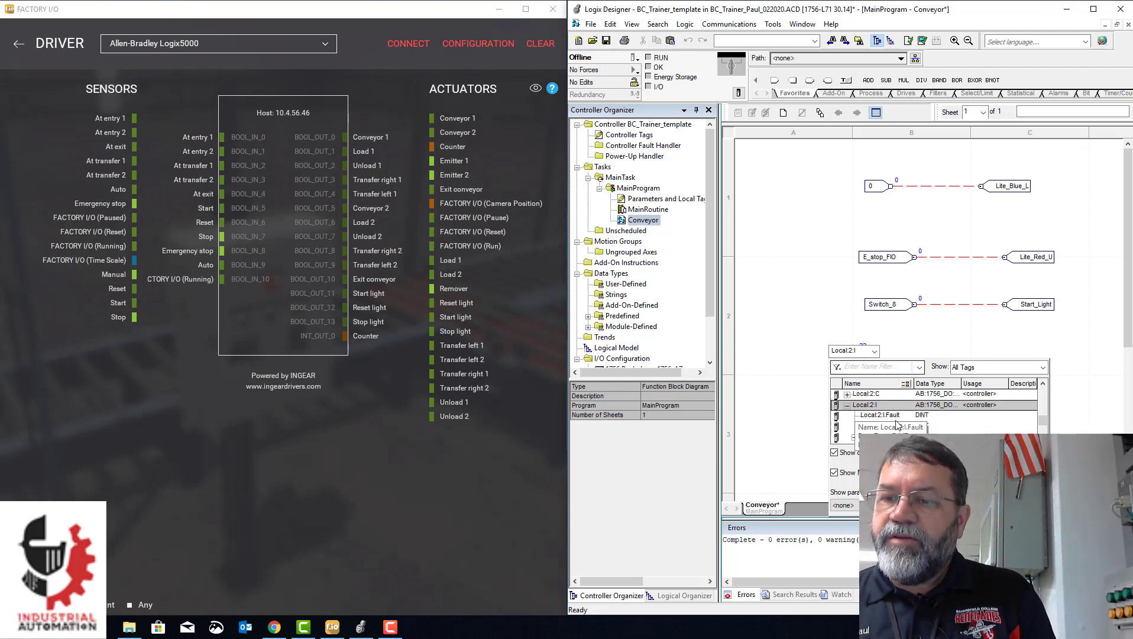
click(908, 427)
click(909, 427)
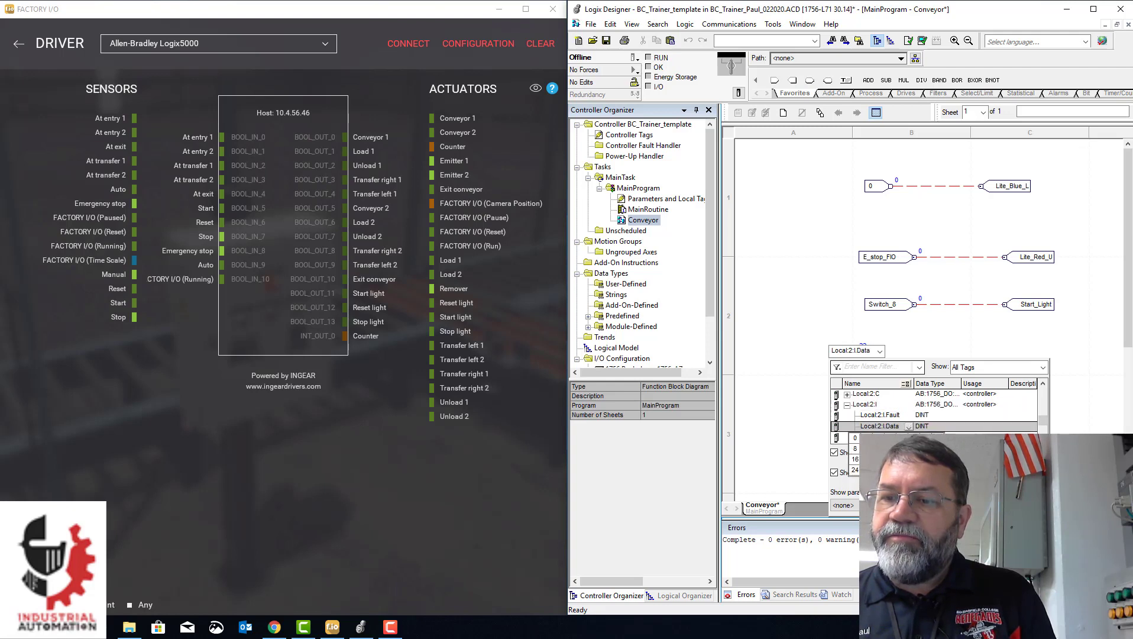
click(896, 438)
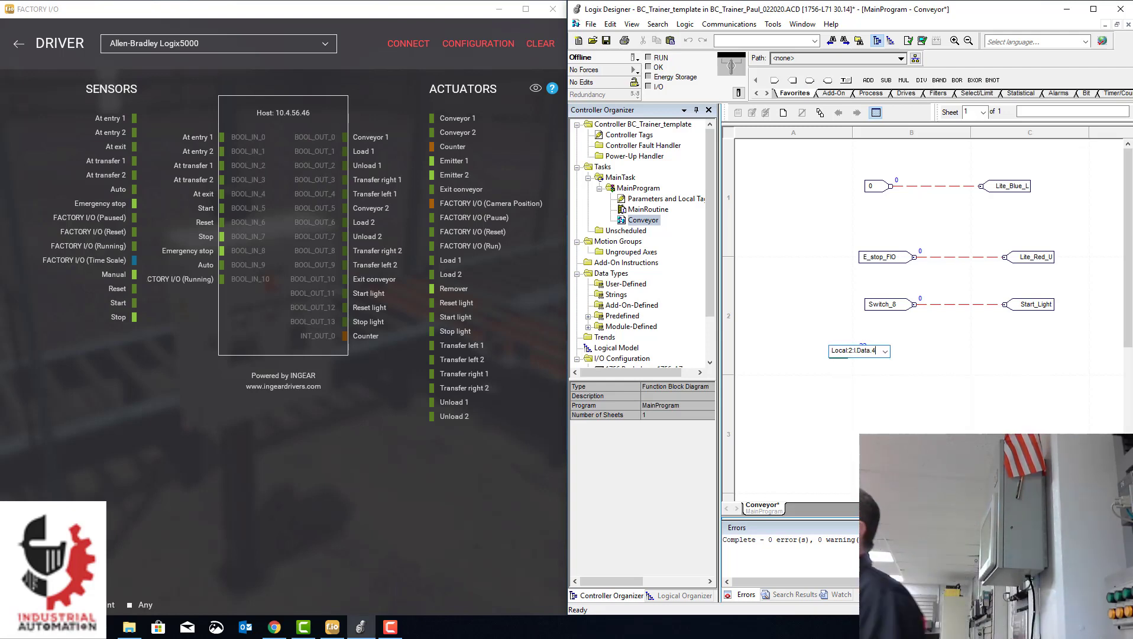